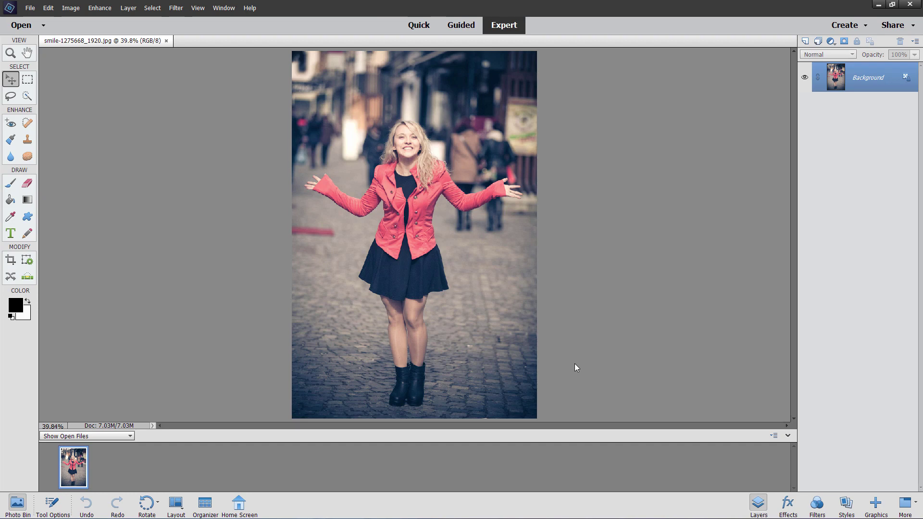
- Duplicate the Background layer and hide the original Background layer
right_click(865, 80)
click(867, 103)
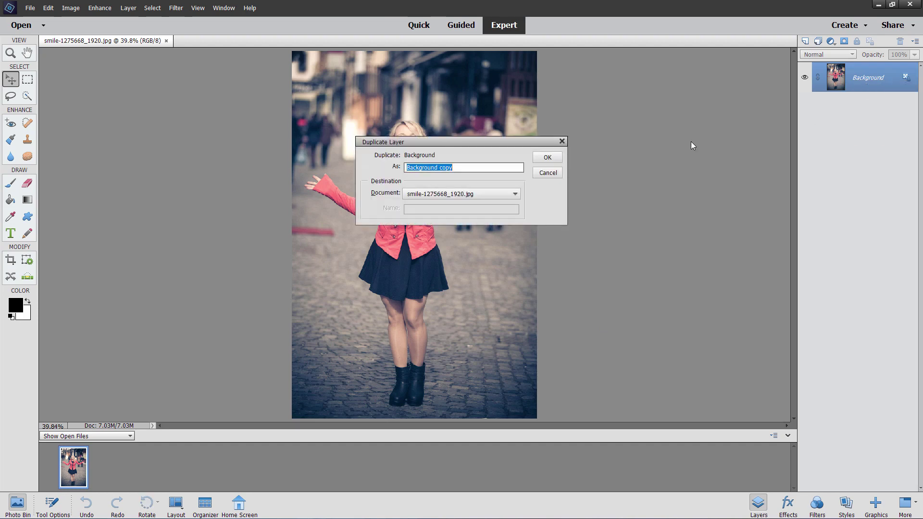
click(548, 158)
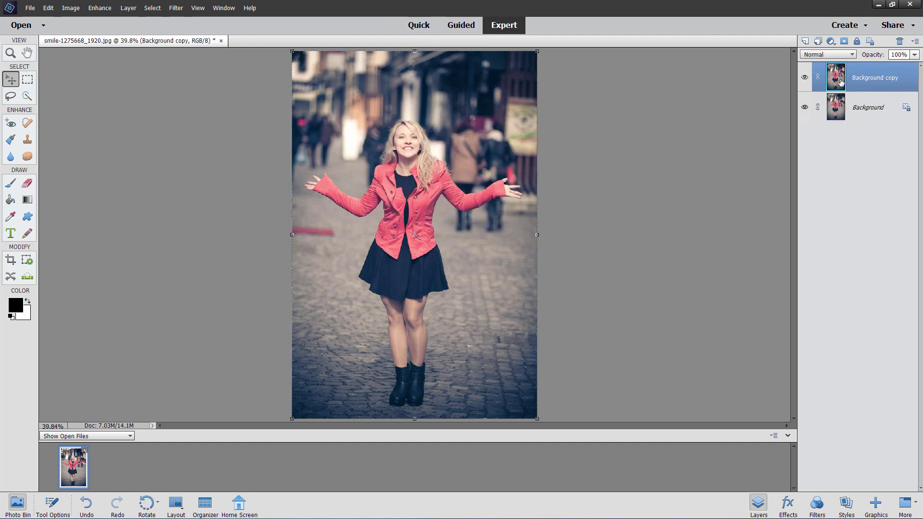
click(804, 107)
- Save the photo in Photoshop format as smile-1275668_1920.psd
click(30, 8)
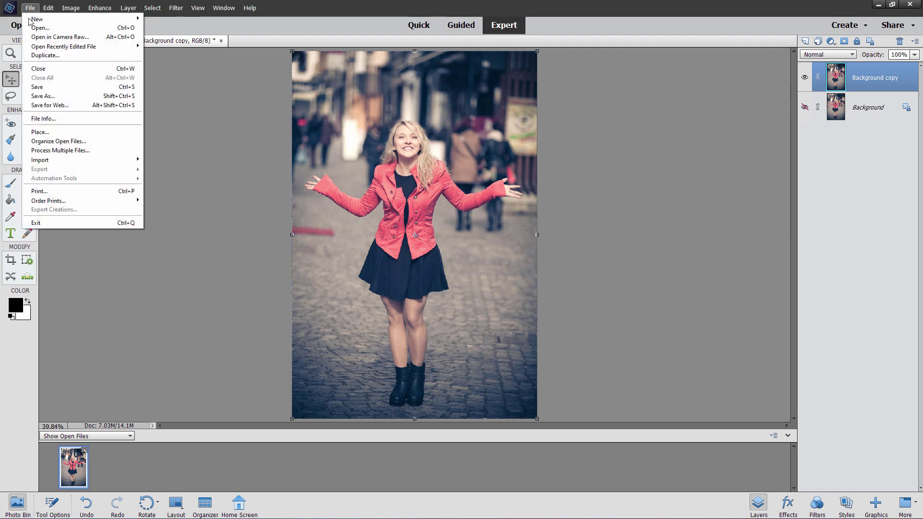
click(48, 87)
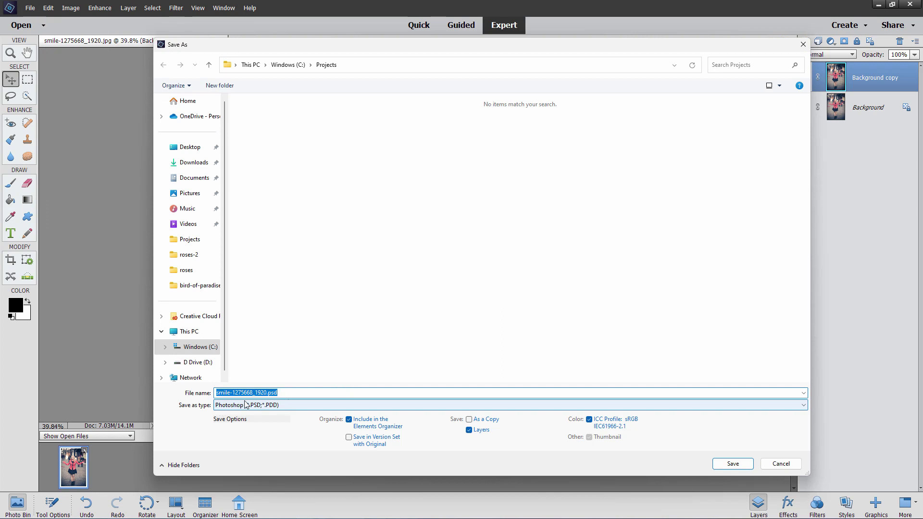
click(733, 464)
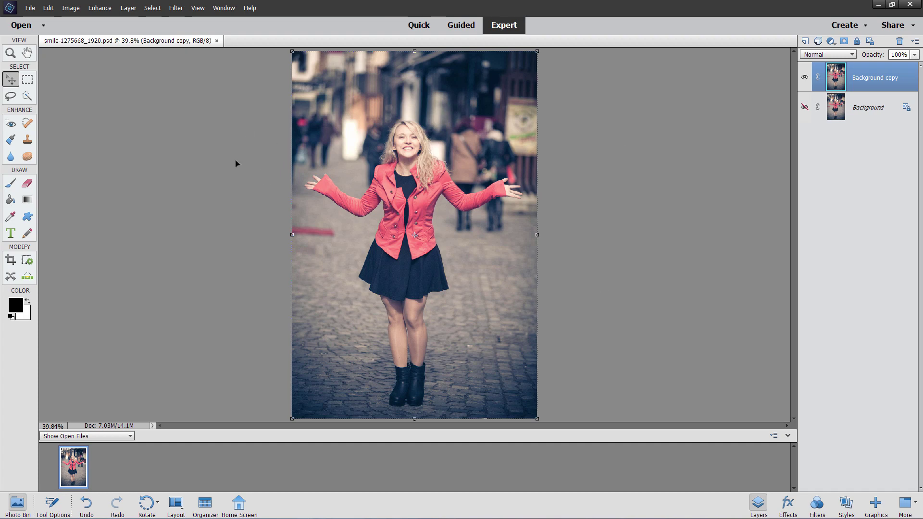
- Save a copy of the layered document under the new name smile-extended.psd
click(30, 8)
click(48, 96)
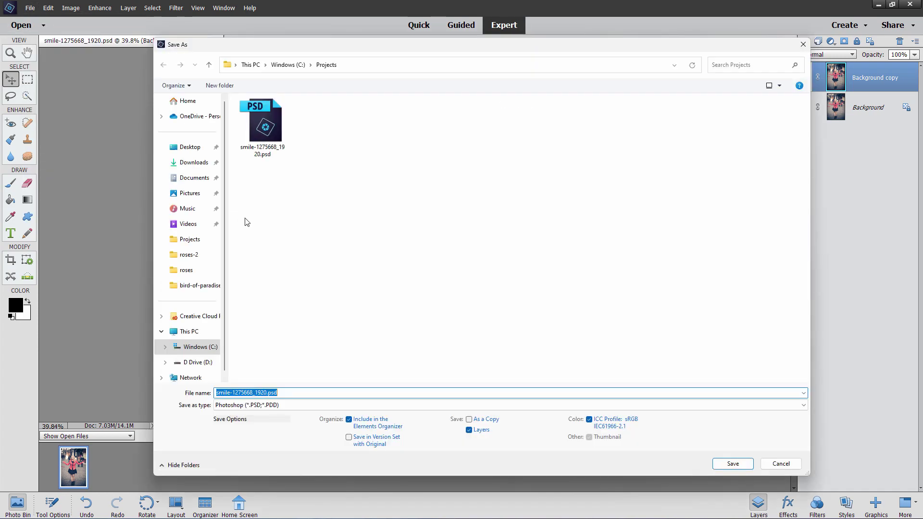
key(Left)
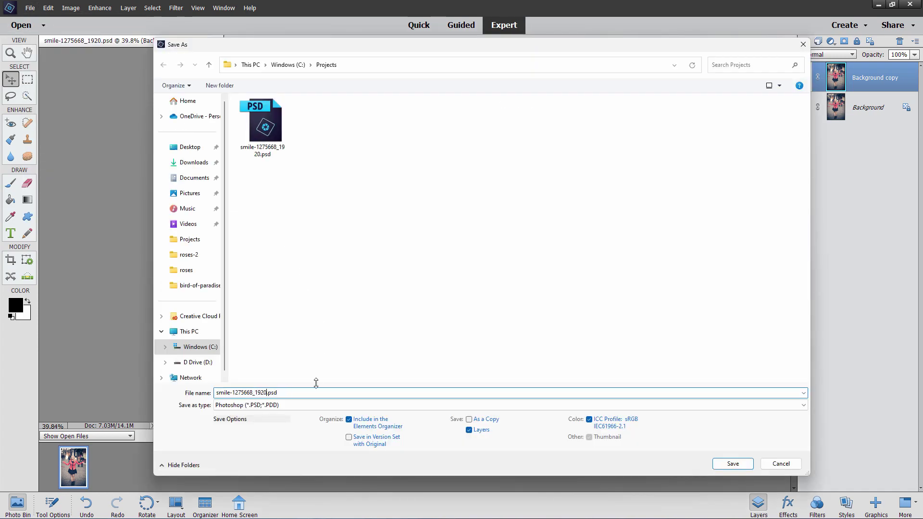
key(ctrl+BackSpace)
text(extended)
click(732, 464)
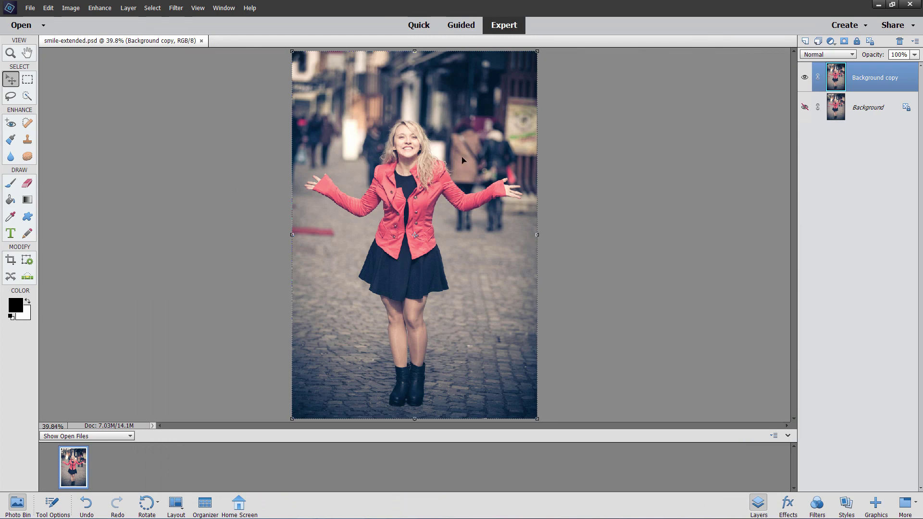
- Set the canvas to 1920 × 1920 pixels by copying the 1920 Height into Width
click(70, 9)
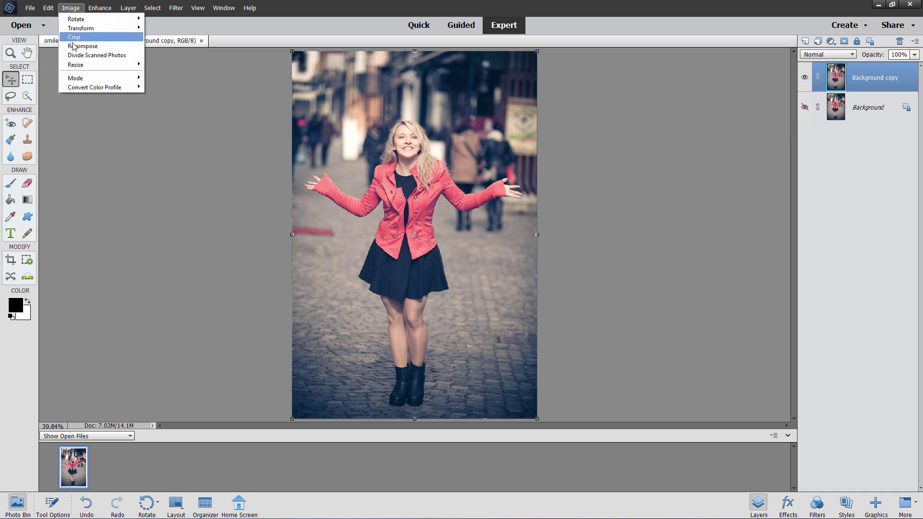
mouse_move(85, 64)
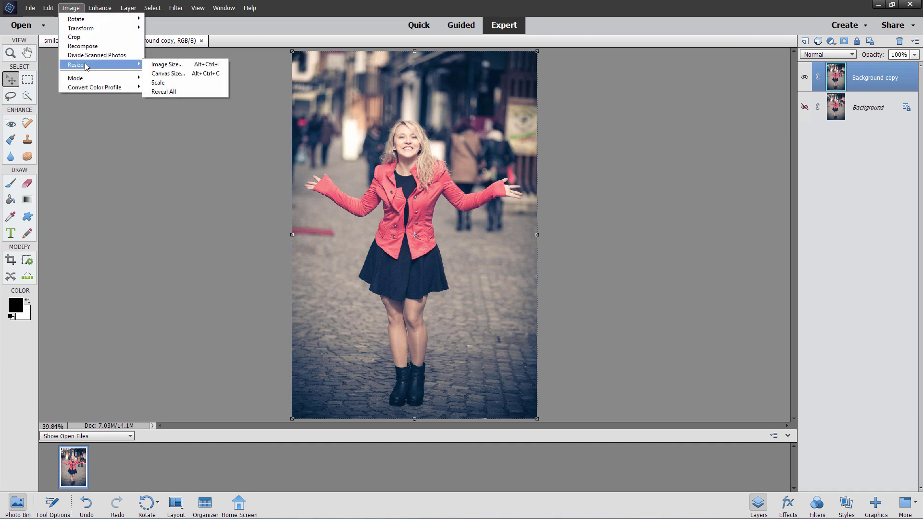
click(171, 73)
click(500, 205)
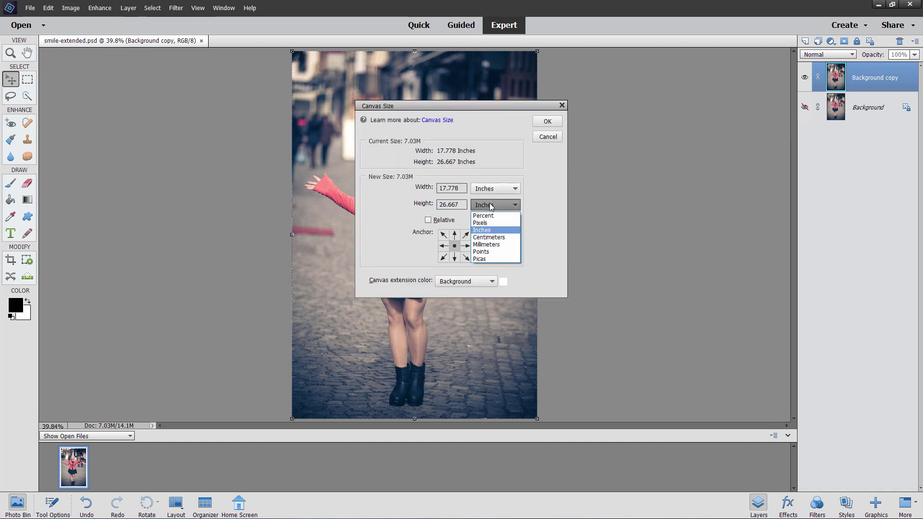
click(490, 220)
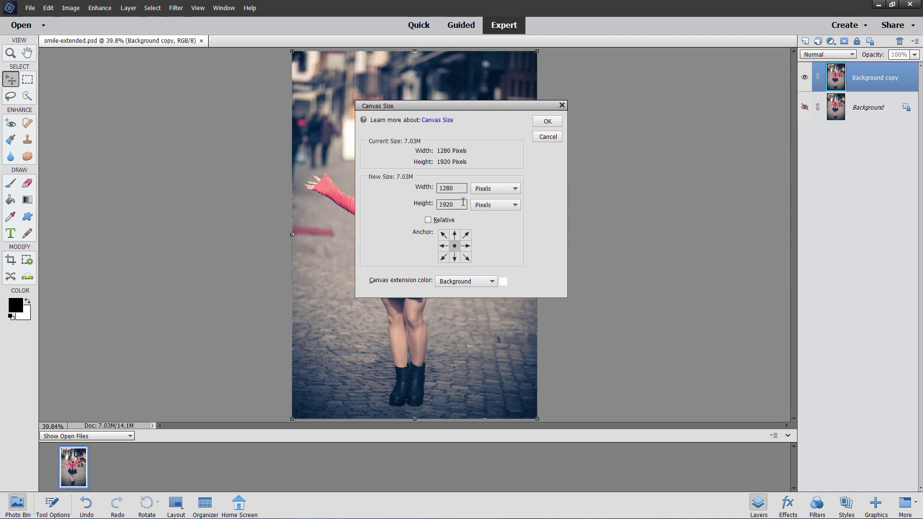
drag(461, 205, 409, 211)
right_click(443, 207)
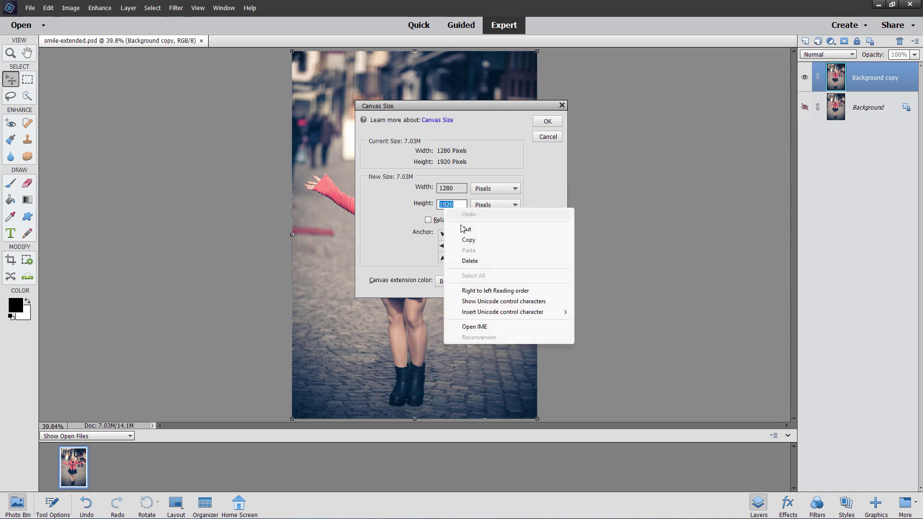
click(468, 242)
drag(459, 189, 438, 189)
right_click(445, 189)
click(471, 232)
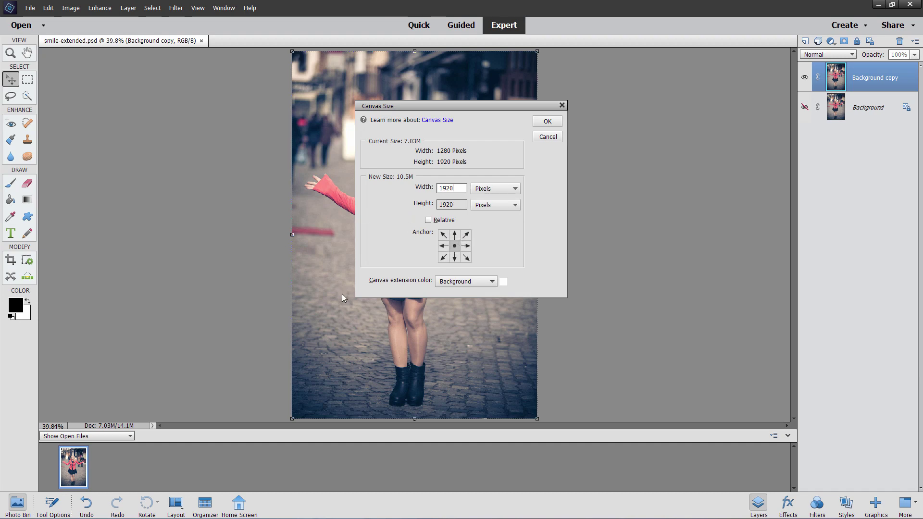
click(546, 122)
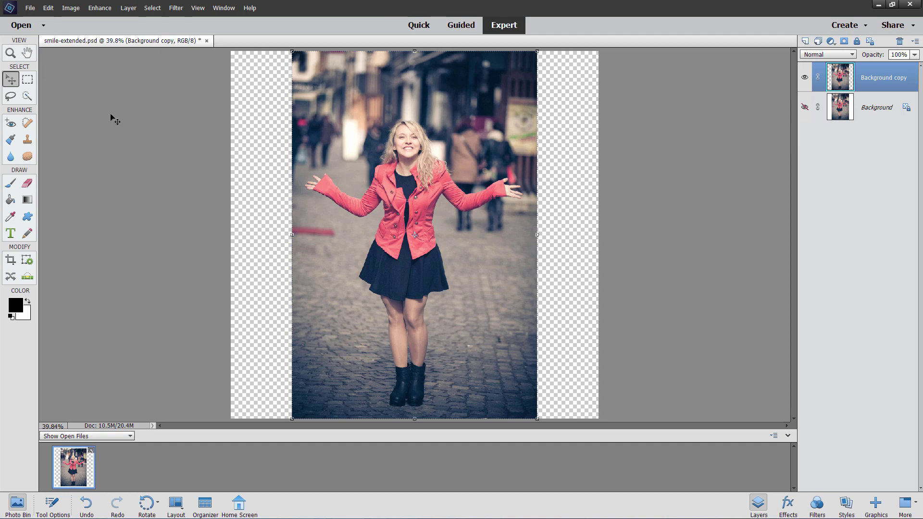
- Resize the image to a Height of 1024 pixels with proportions constrained
click(70, 8)
mouse_move(120, 64)
click(156, 66)
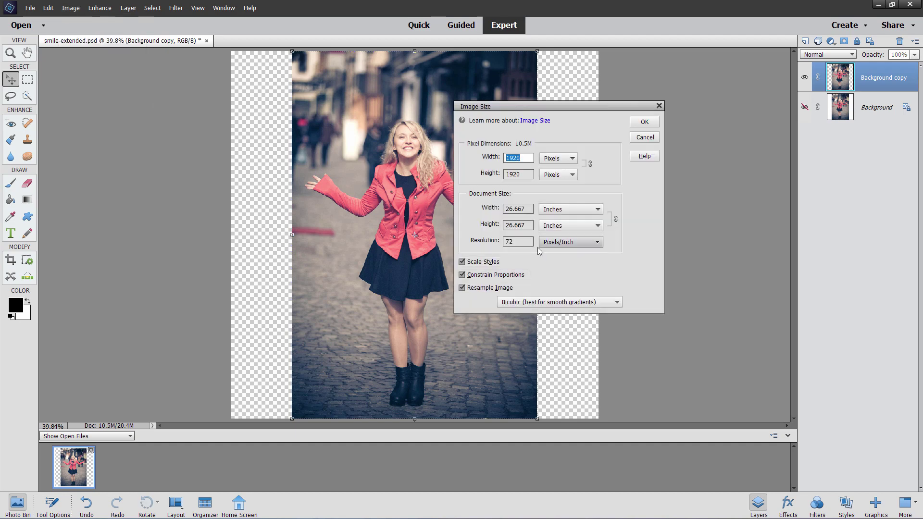
key(Tab)
text(1024)
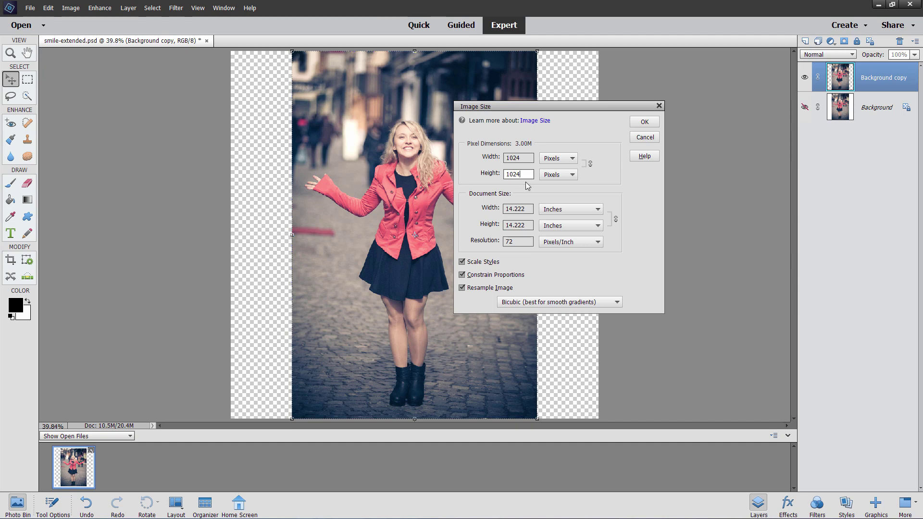
click(653, 124)
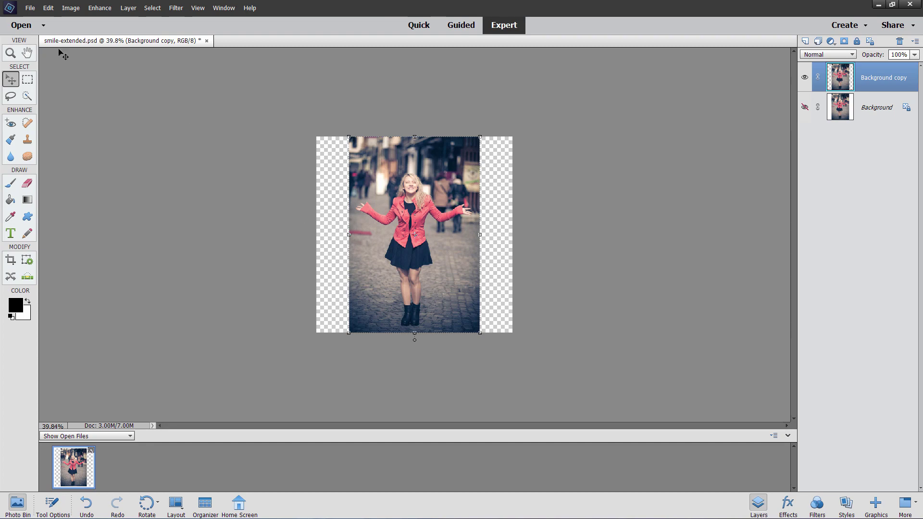
- Save a copy of the image in PNG format as smile-extended.png
click(30, 8)
click(45, 96)
click(268, 405)
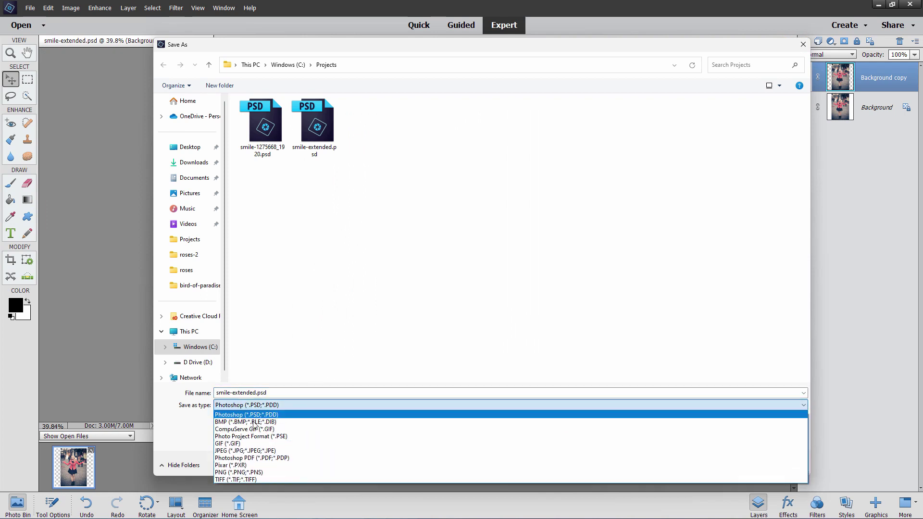
click(255, 472)
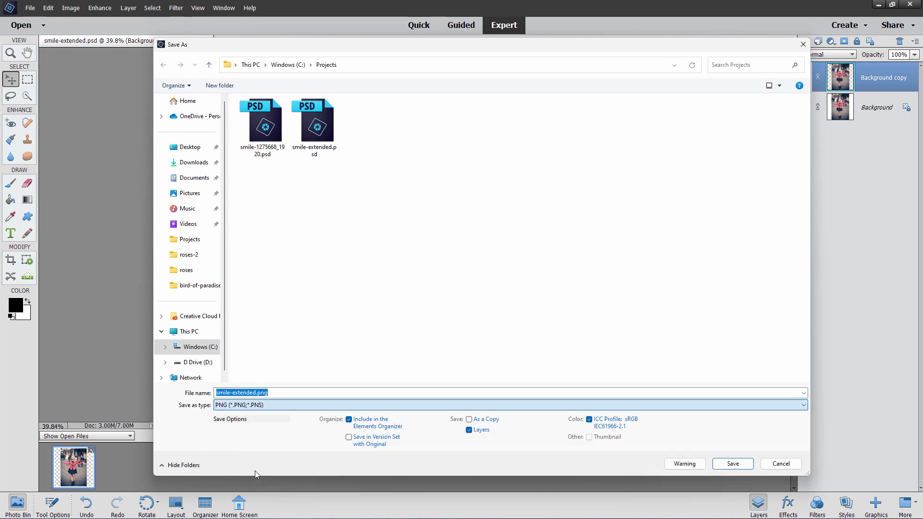
click(733, 463)
click(493, 162)
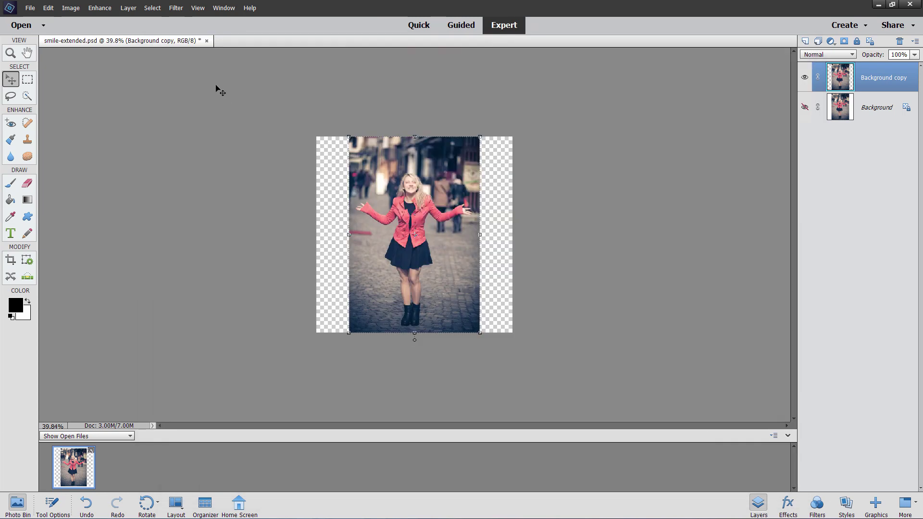
- Save the smile-extended document and close its tab
click(29, 12)
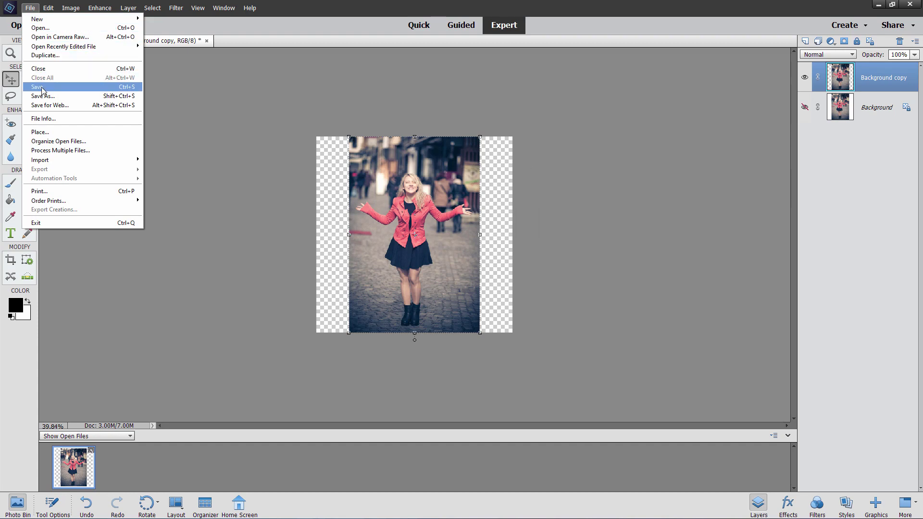
click(72, 87)
click(202, 41)
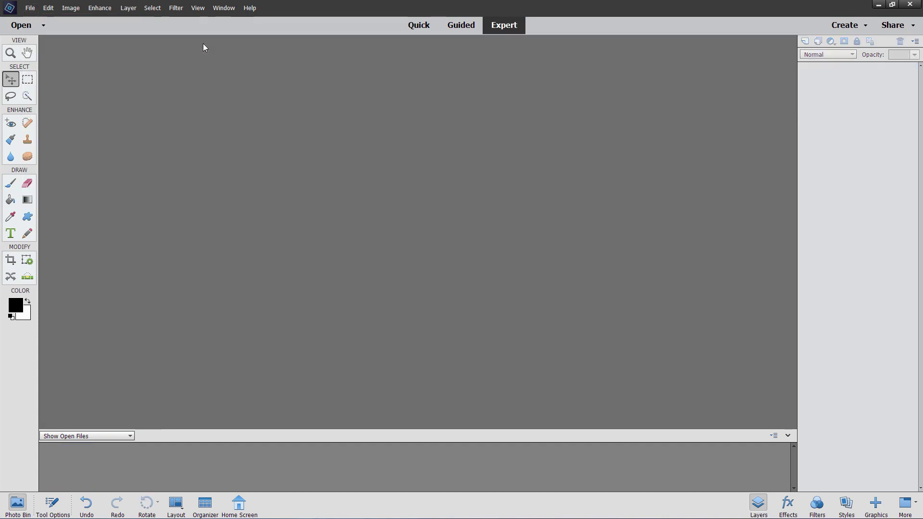
- Reopen the recently edited smile-1275668_1920.psd and dock it in the workspace
click(29, 8)
mouse_move(58, 47)
click(218, 53)
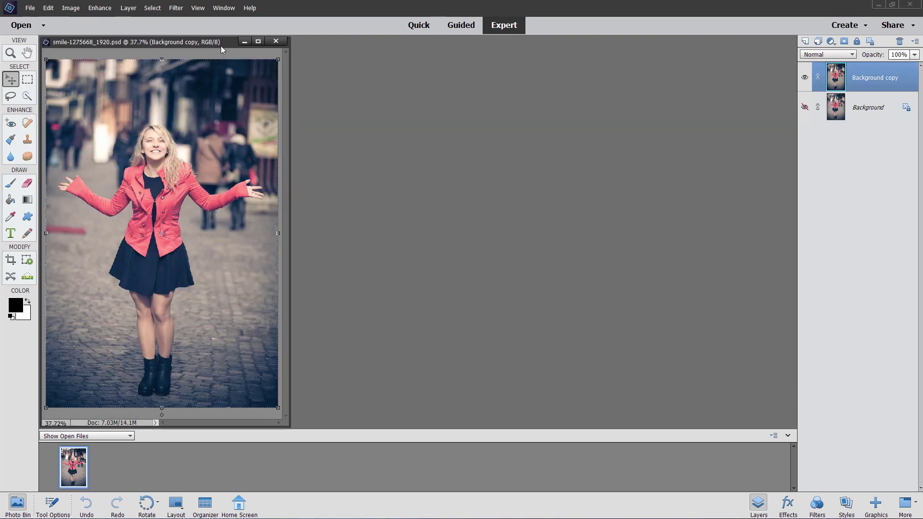
drag(217, 45, 417, 41)
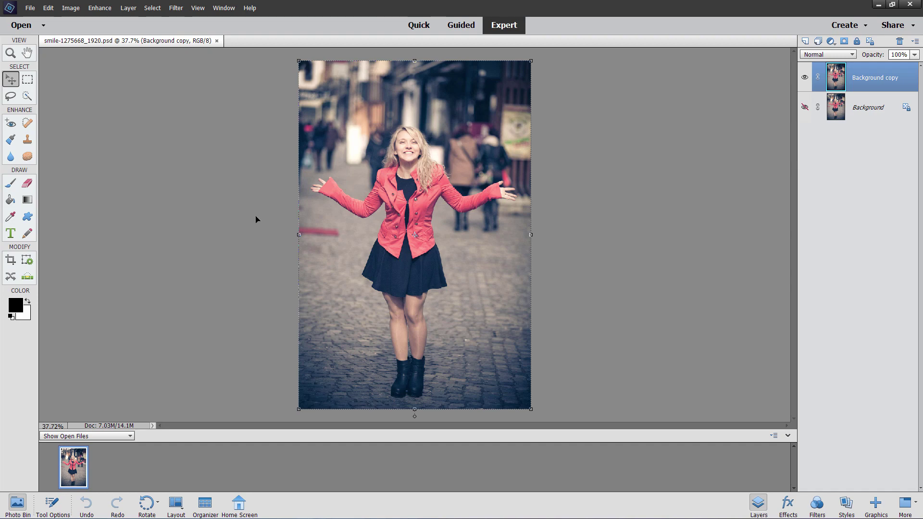
- Set the canvas Width to 1920 pixels, matching the 1920-pixel Height
click(71, 8)
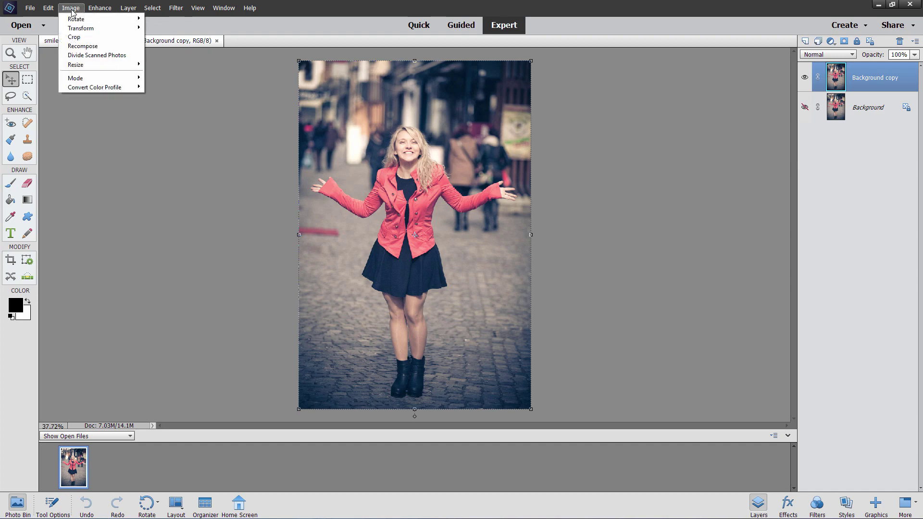
mouse_move(101, 68)
click(165, 73)
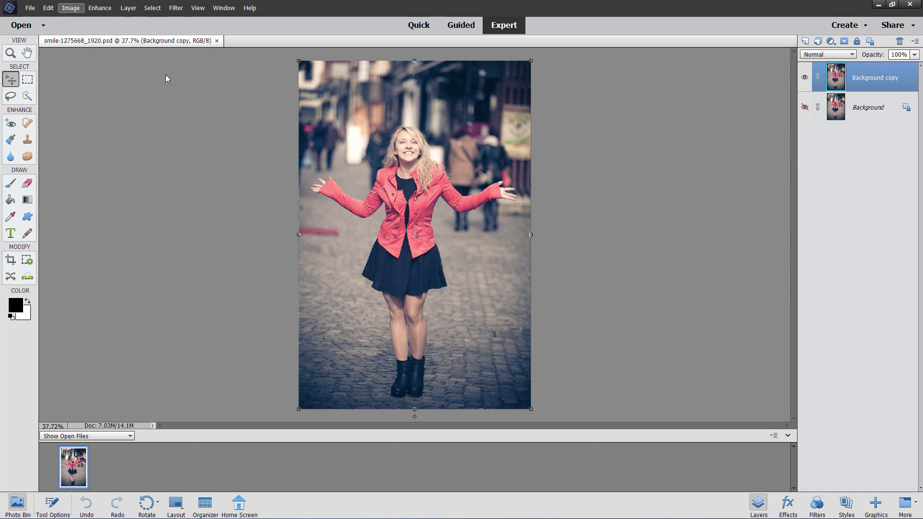
click(487, 205)
click(486, 220)
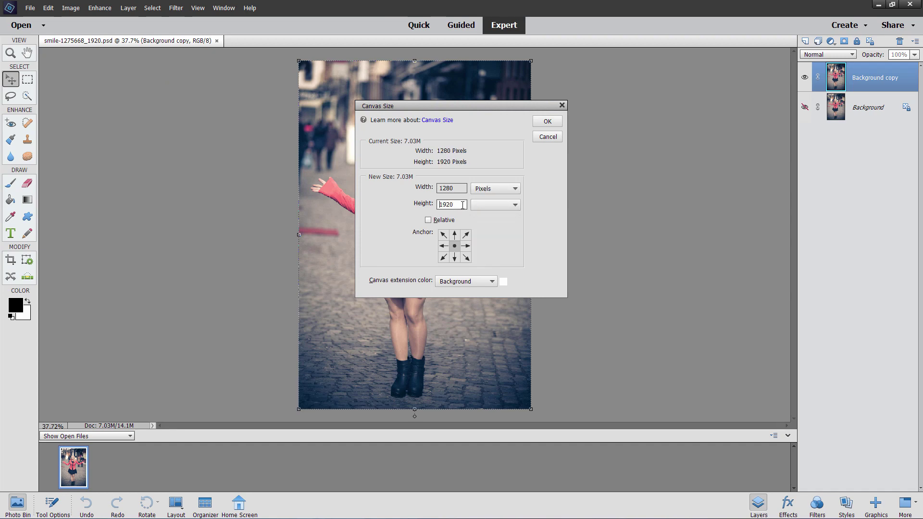
key(shift+Tab)
right_click(442, 204)
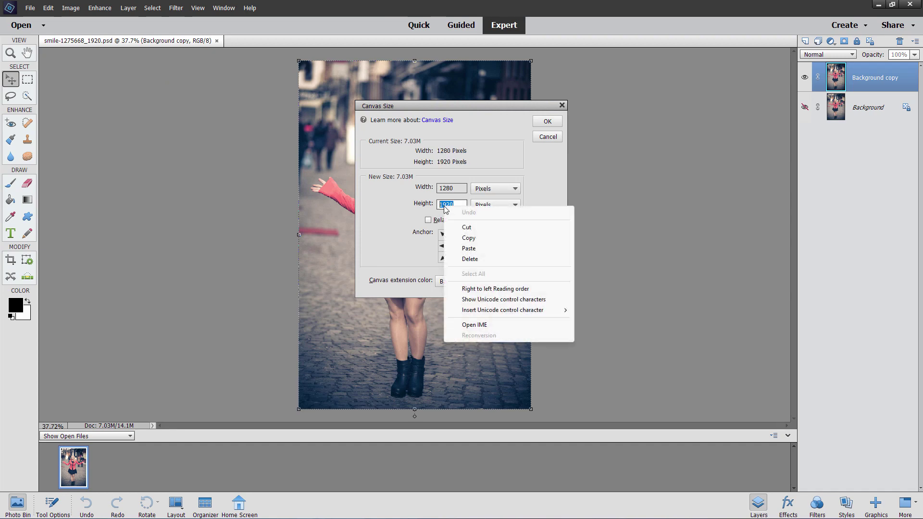
click(474, 236)
key(shift+Tab)
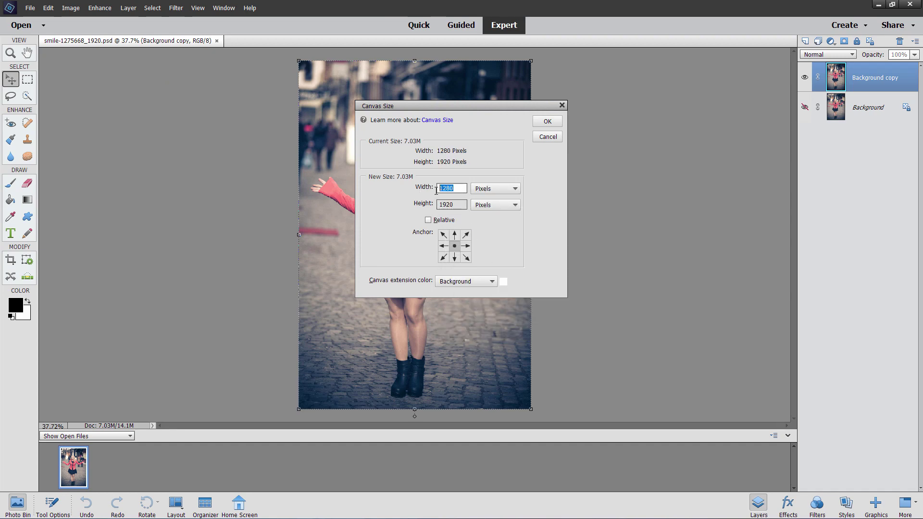
right_click(440, 190)
click(464, 233)
click(547, 121)
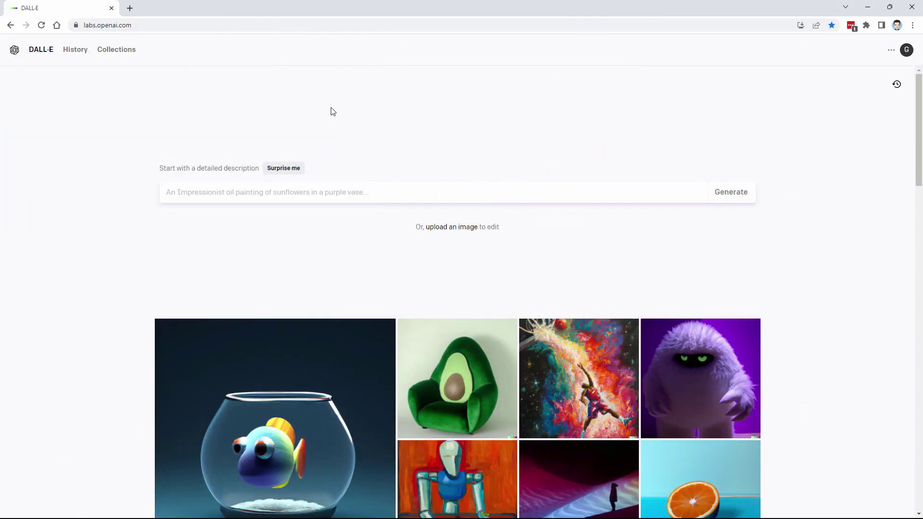
- Upload smile-extended.png uncropped and place it in the 1024 × 1024 frame
click(143, 22)
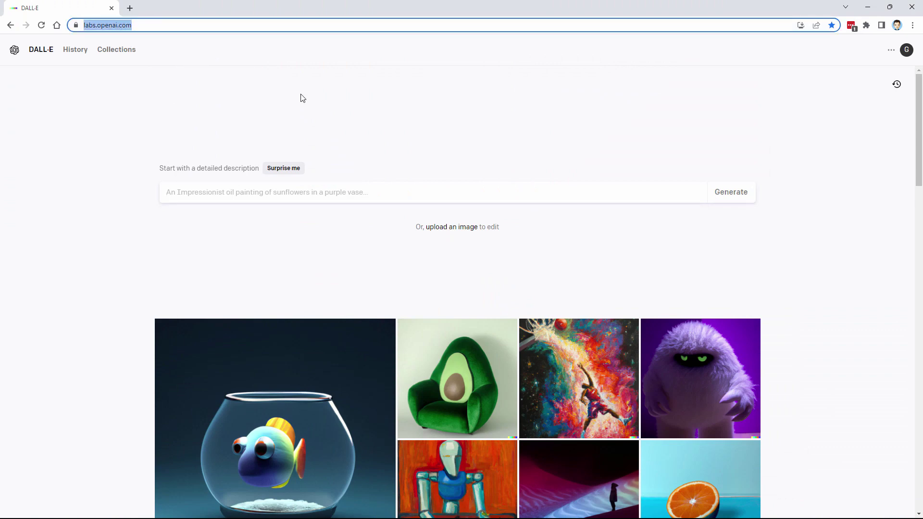
click(345, 126)
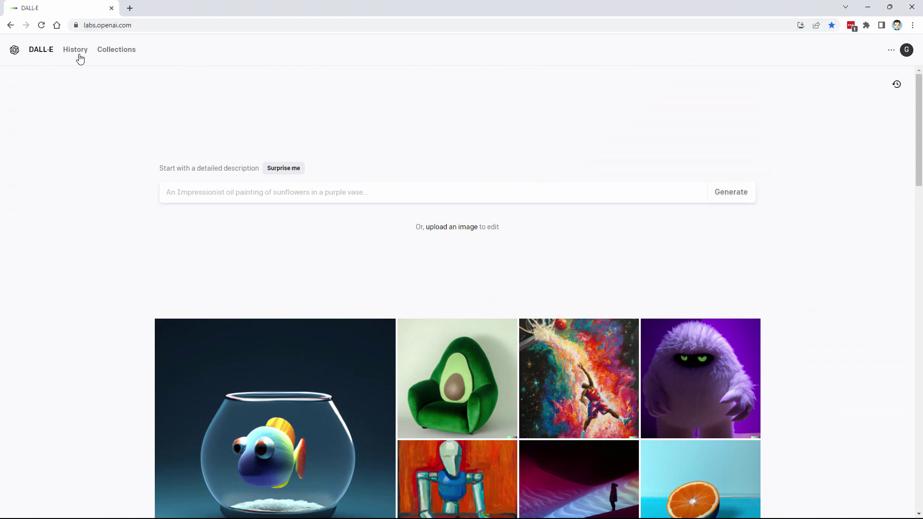
click(140, 25)
click(161, 114)
click(449, 230)
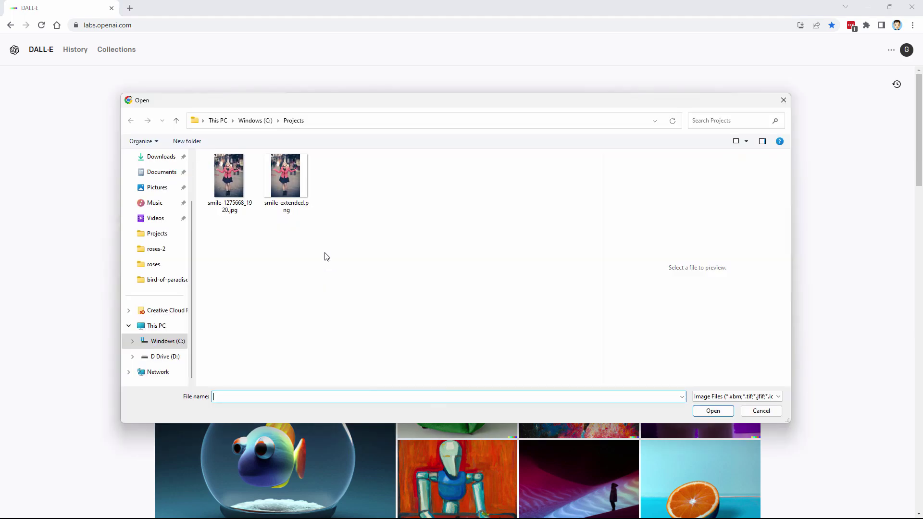
click(290, 183)
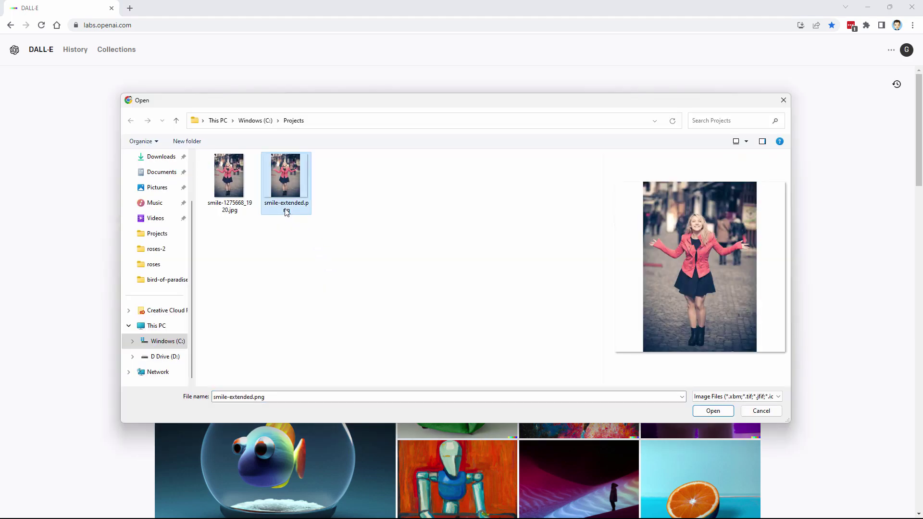
click(705, 412)
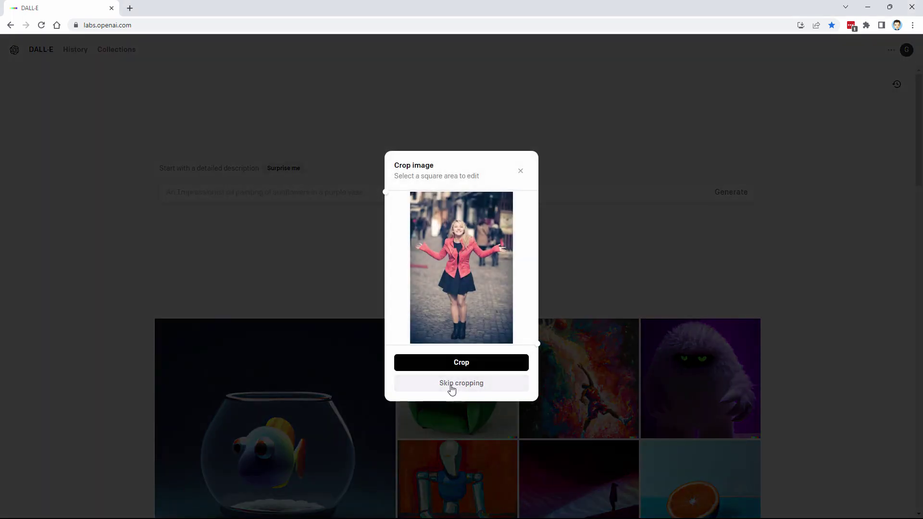
click(452, 384)
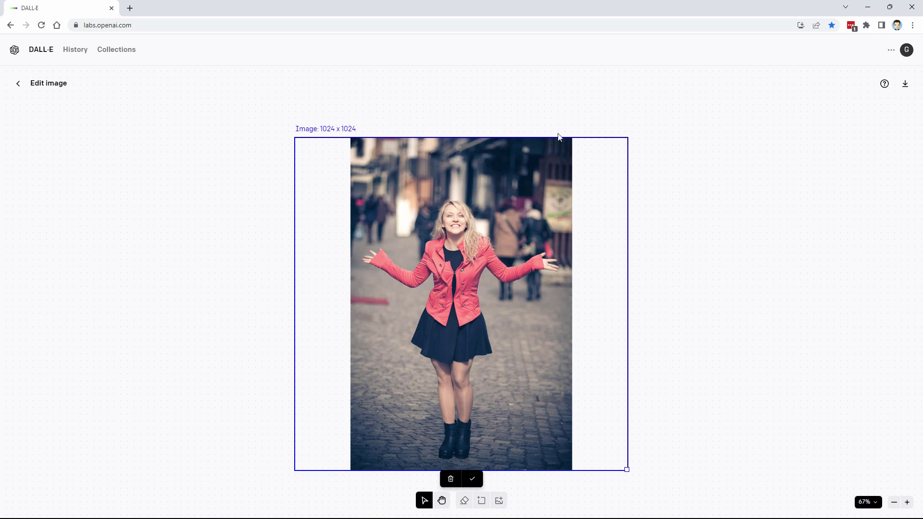
click(474, 480)
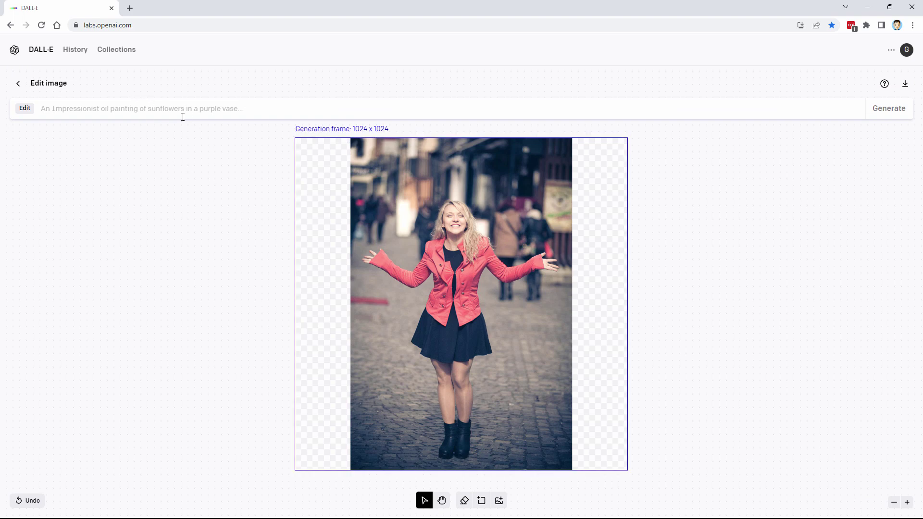
- Enter the prompt 'street scene, mid-afternoon, people in jackets shopping'
click(147, 111)
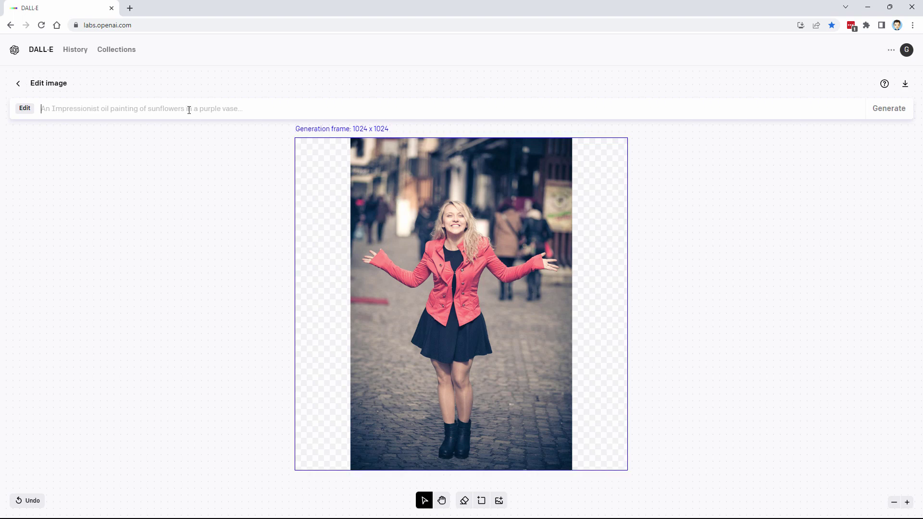
text(str)
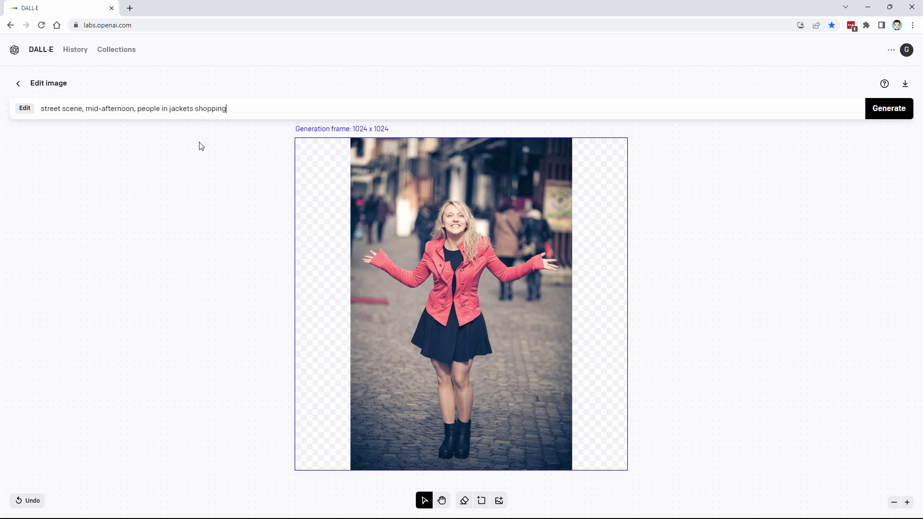
- Generate the street background and accept the fourth variation
click(888, 111)
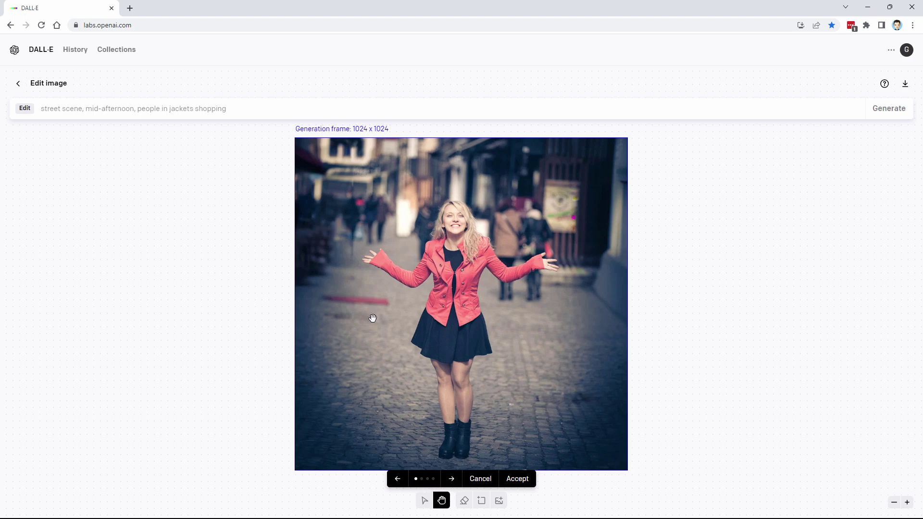
click(451, 481)
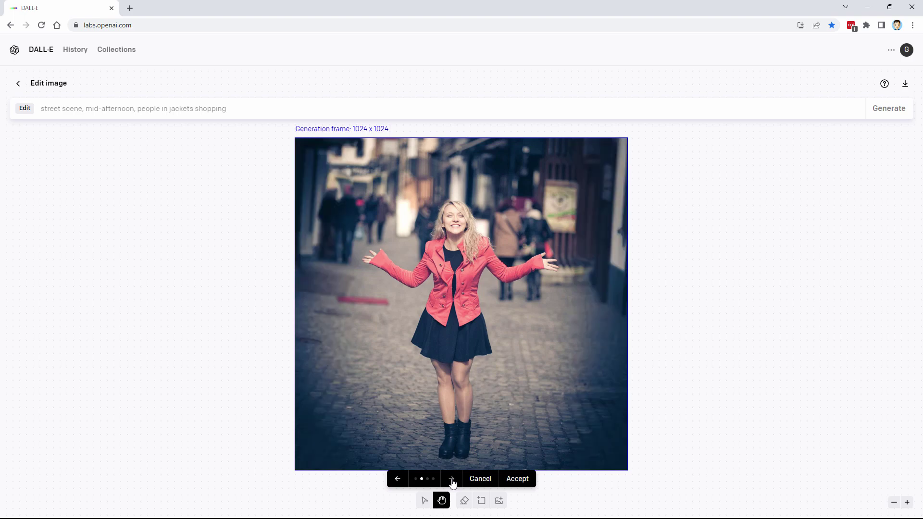
click(451, 481)
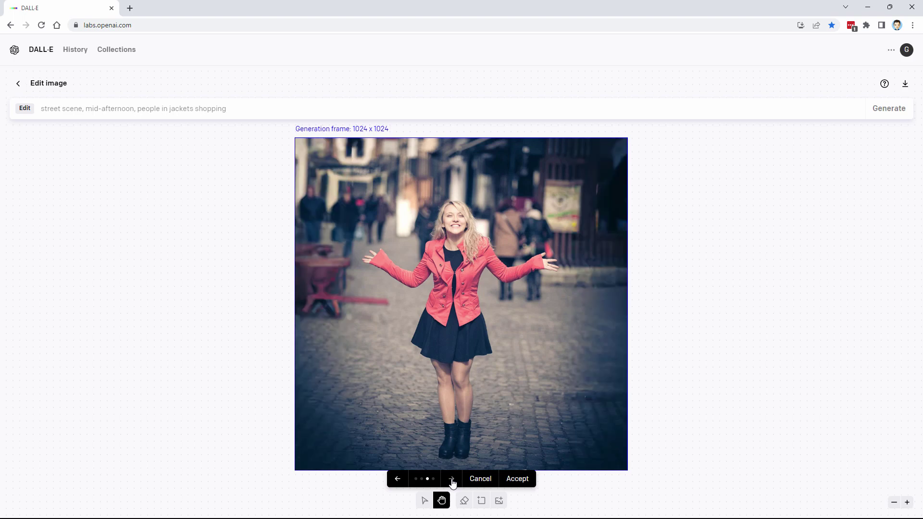
click(452, 479)
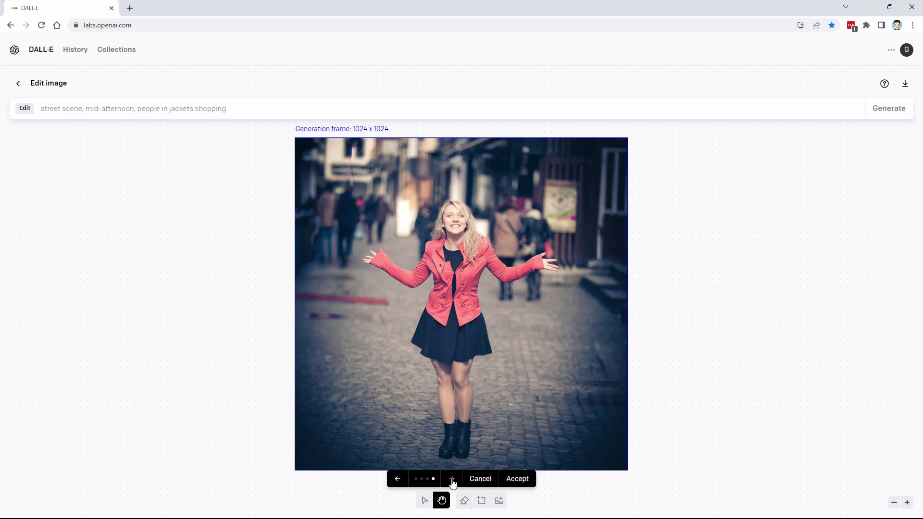
click(452, 481)
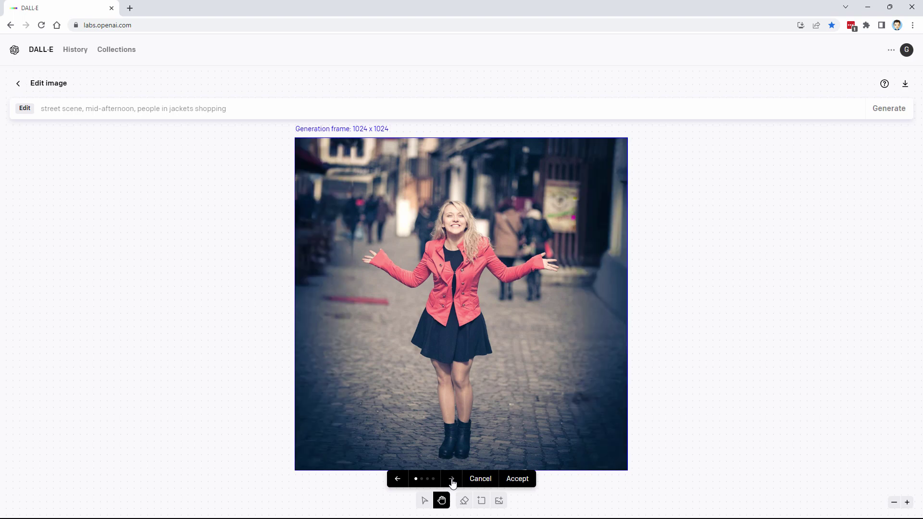
click(452, 481)
click(451, 480)
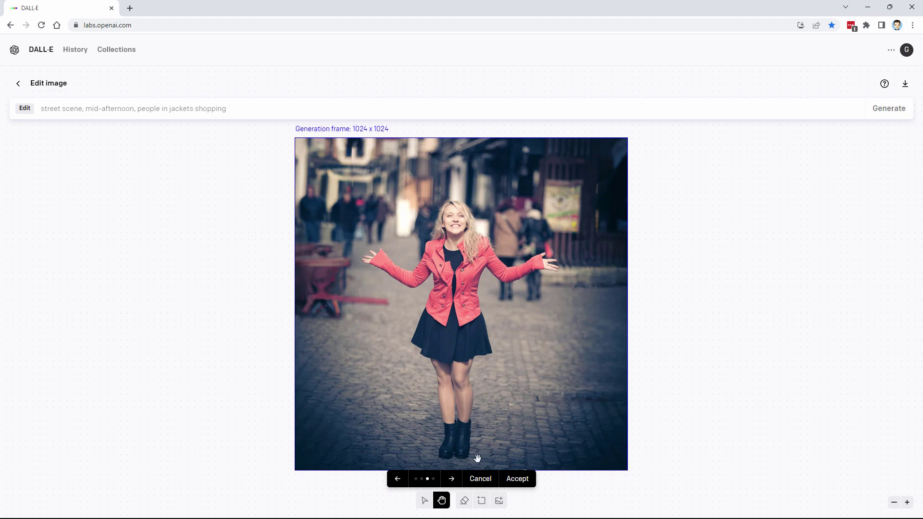
click(451, 480)
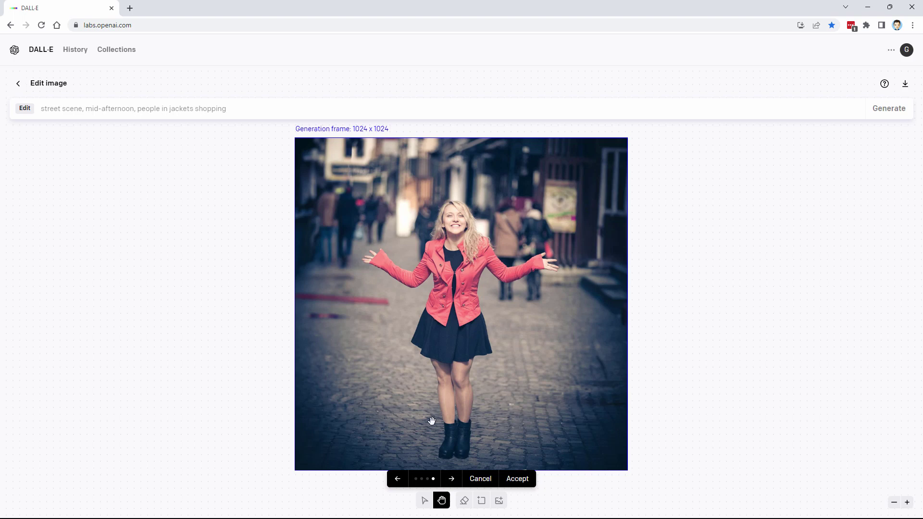
click(518, 479)
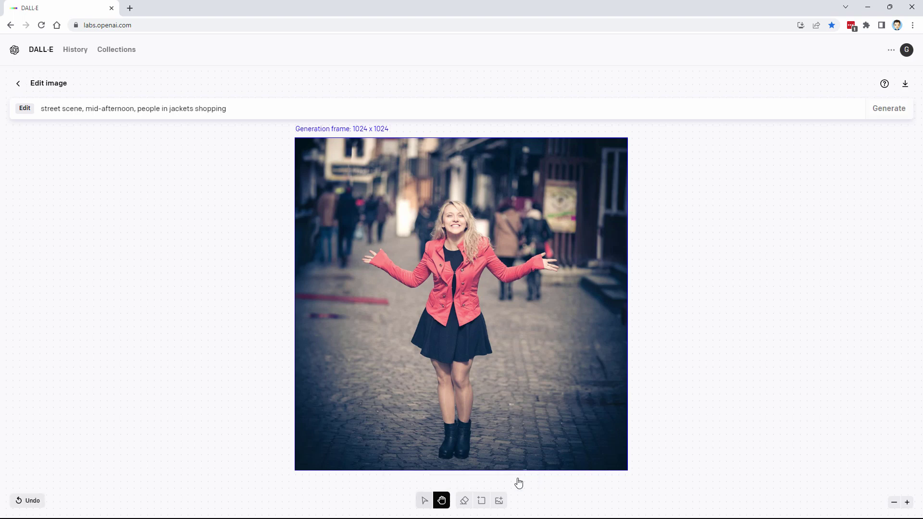
- Download the extended image as a PNG with the default name into Projects
click(905, 86)
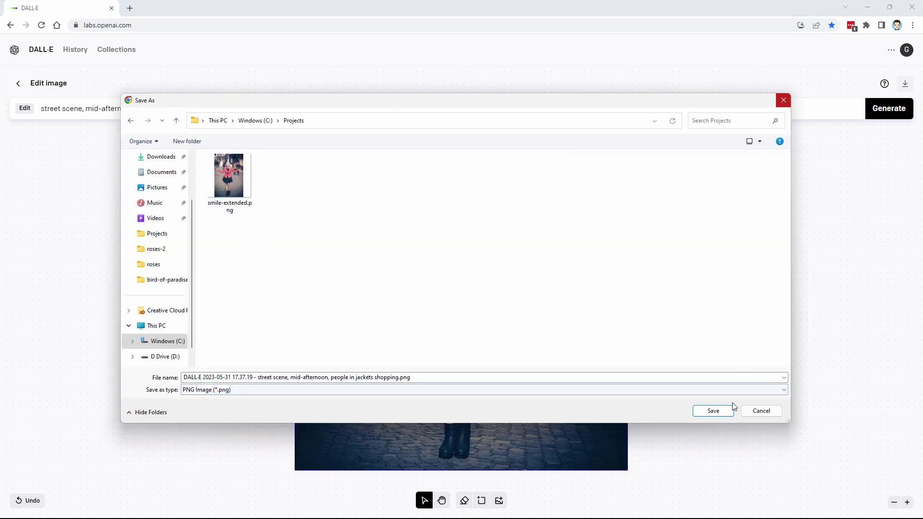
click(719, 410)
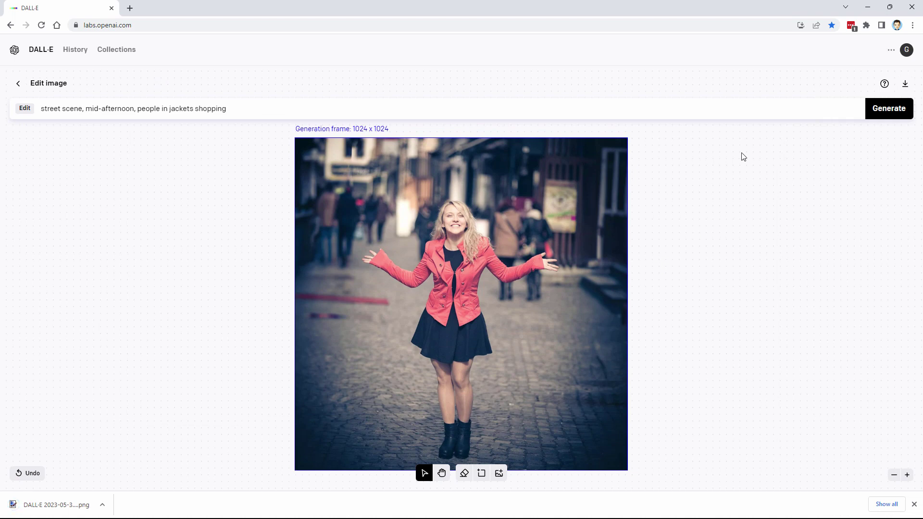
- Open the downloaded DALL-E street PNG and drag its layer into the smile document
click(868, 7)
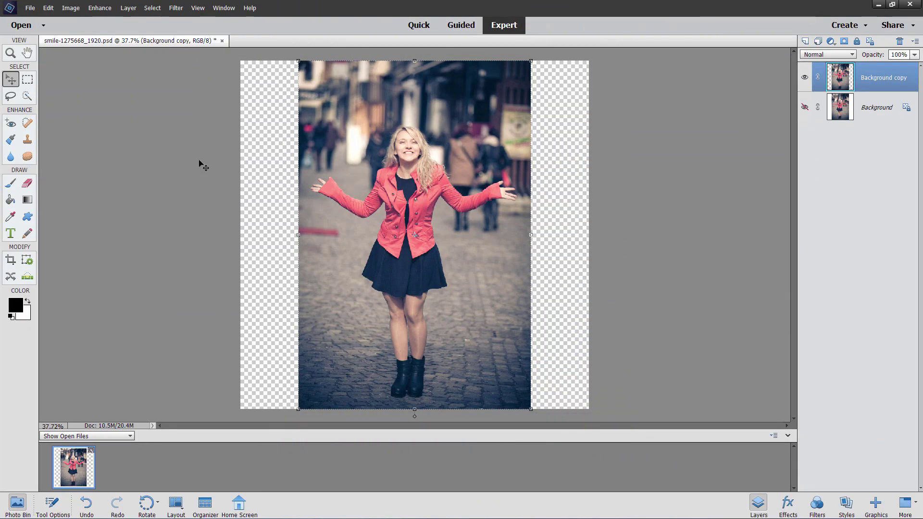
click(30, 9)
click(39, 27)
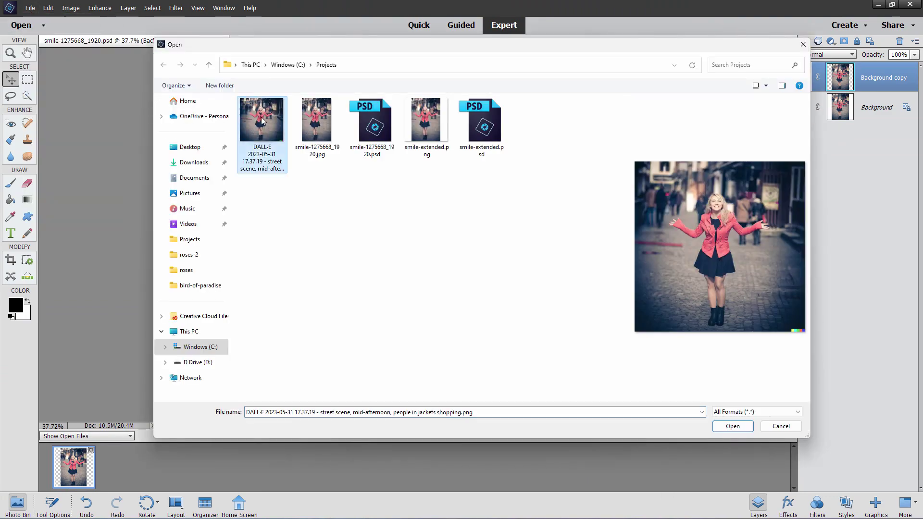
click(732, 426)
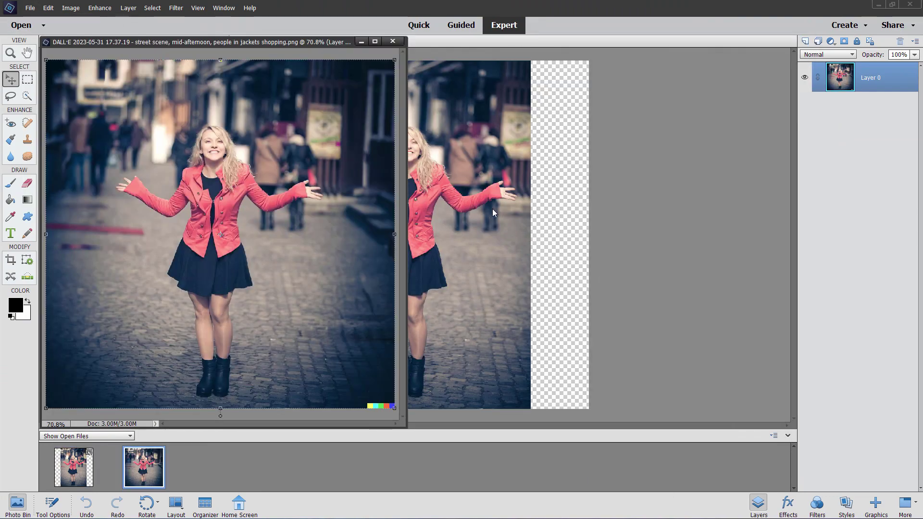
drag(309, 193, 485, 187)
- Close the separate DALL-E document and place Layer 1 beneath Background copy
click(392, 42)
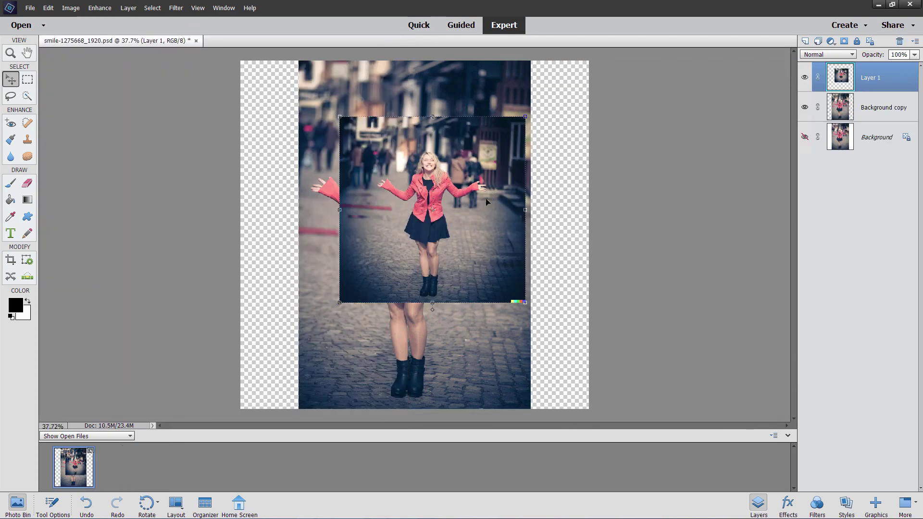
mouse_move(416, 248)
mouse_down()
mouse_move(385, 272)
mouse_move(407, 246)
mouse_up()
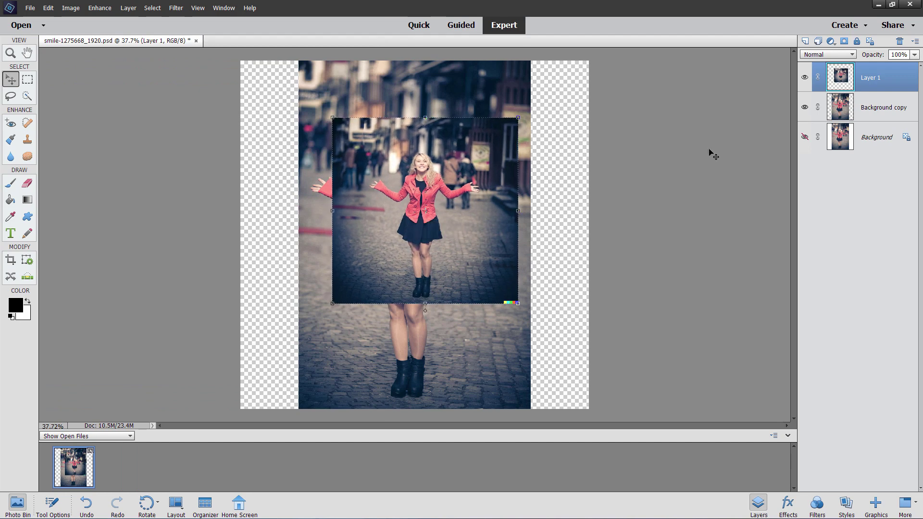
drag(896, 80, 887, 123)
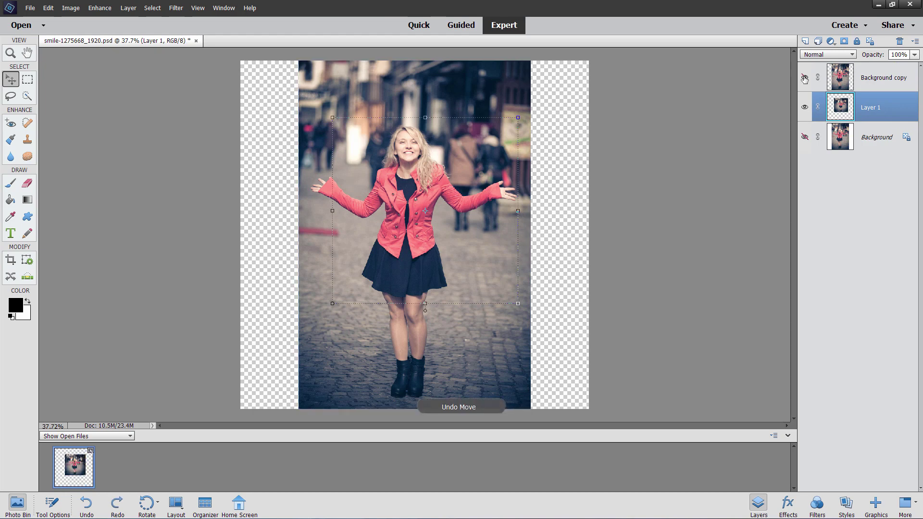
- Hide Background copy, align Layer 1 to the top-left corner, and scale it to fill the square canvas
key(ctrl+z)
click(805, 78)
drag(403, 274, 314, 218)
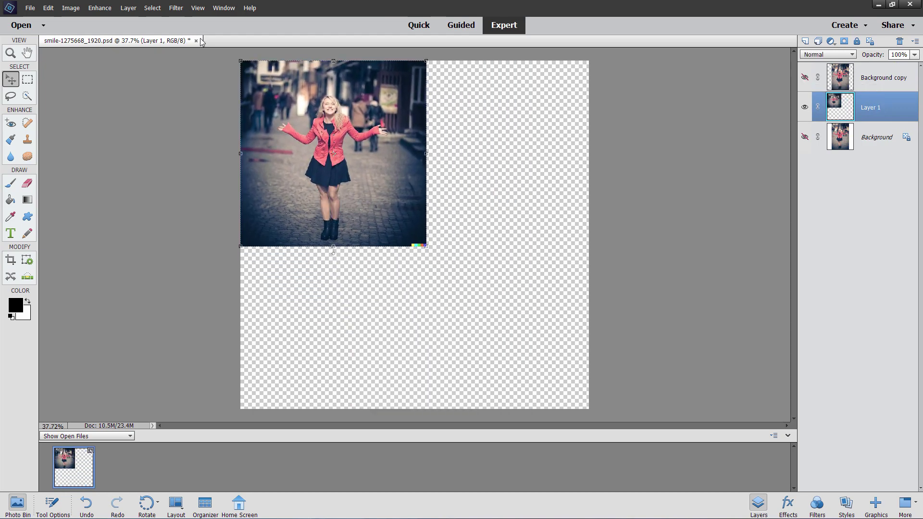
click(198, 8)
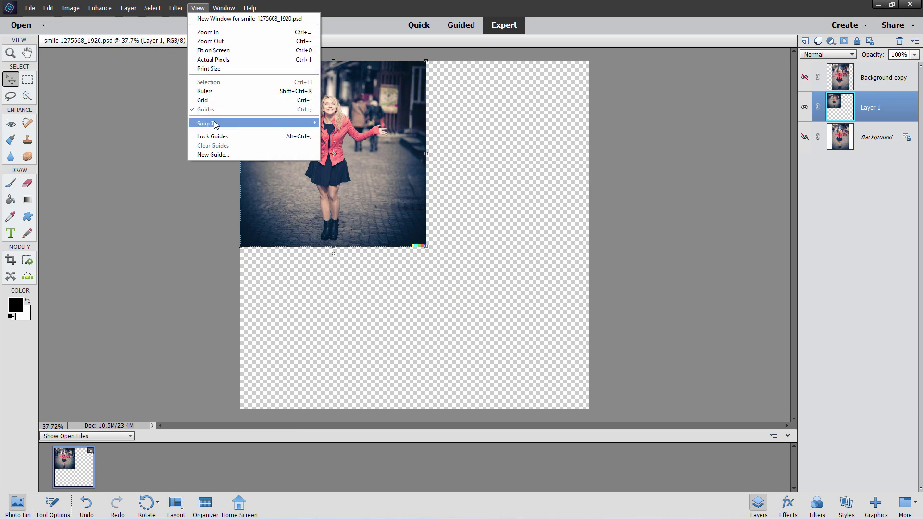
mouse_move(215, 125)
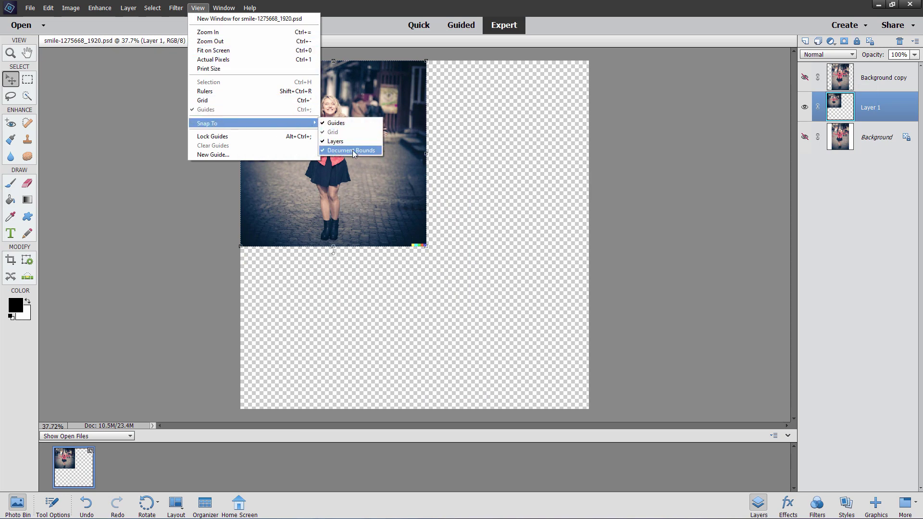
click(218, 216)
drag(426, 247, 584, 416)
click(560, 414)
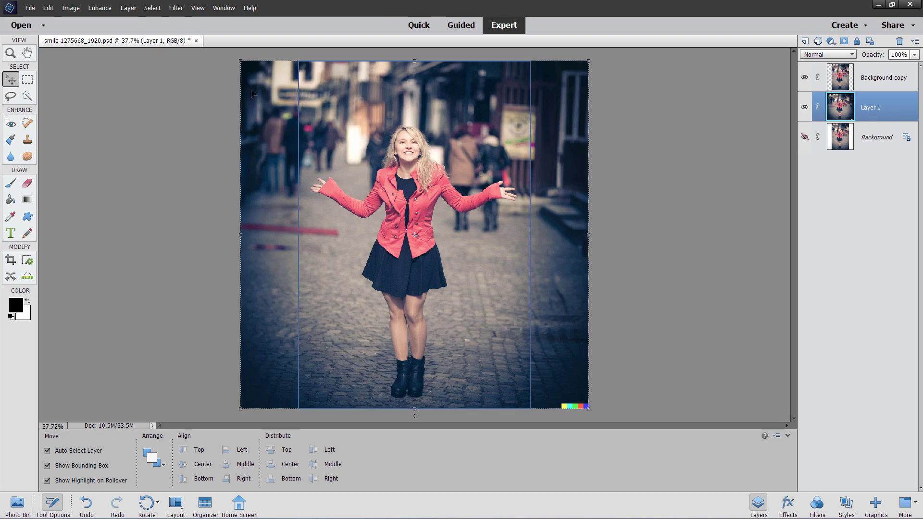
- Zoom to 200% on the canvas's bottom-right corner
click(10, 54)
click(569, 403)
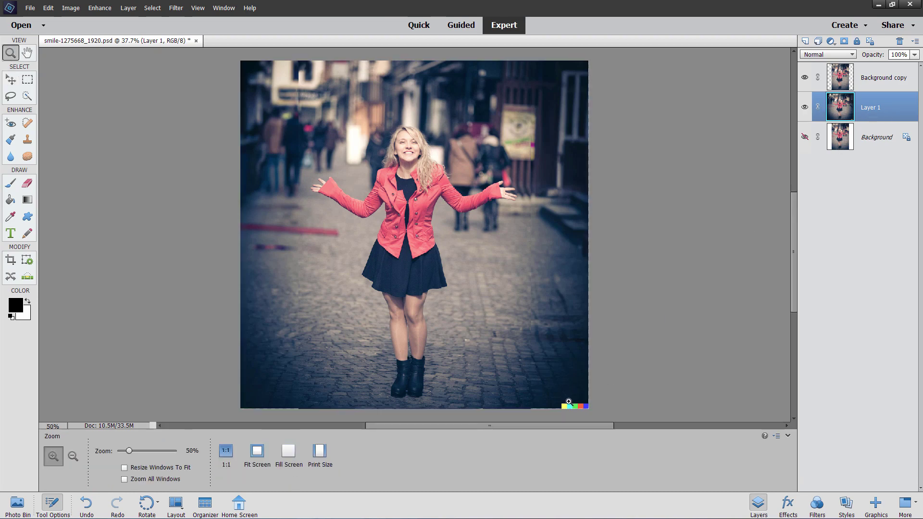
click(568, 405)
click(566, 403)
scroll(577, 363, down, 3)
scroll(577, 362, down, 2)
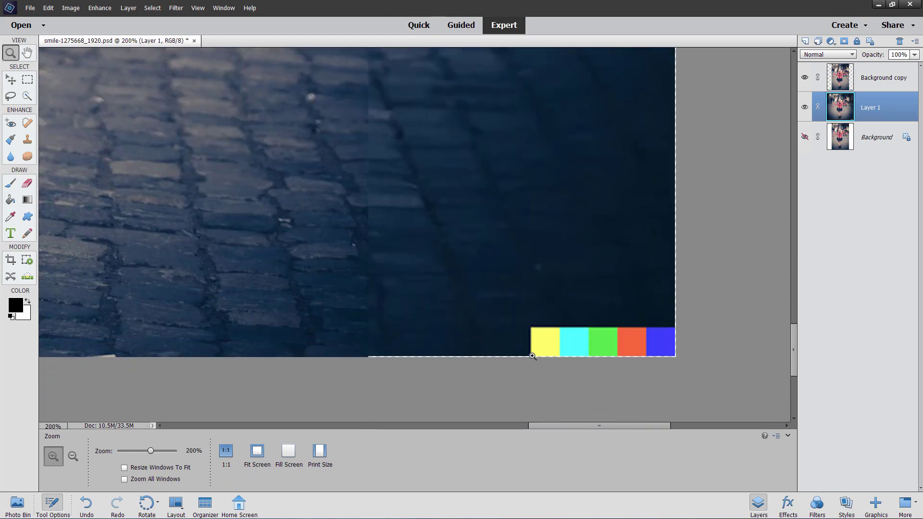
- Scale Layer 1 slightly so its corner sits flush with the canvas corner
click(10, 79)
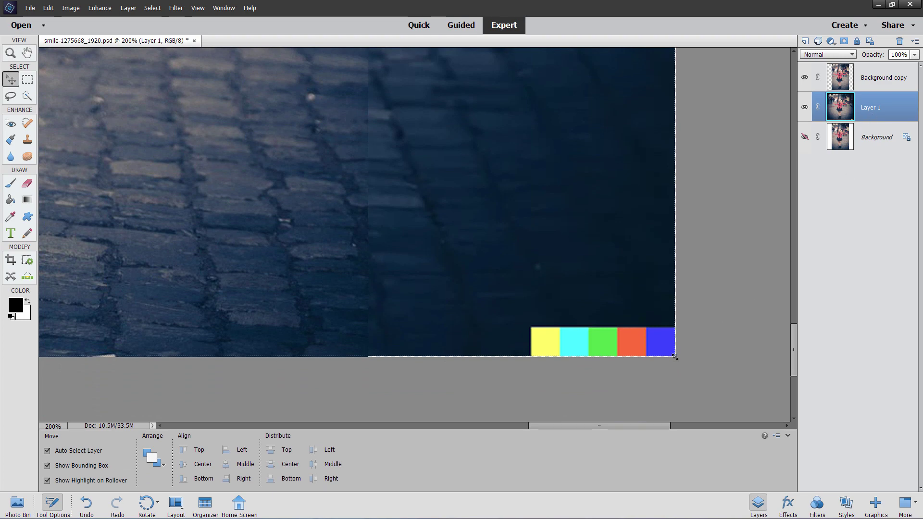
drag(676, 357, 675, 357)
key(Return)
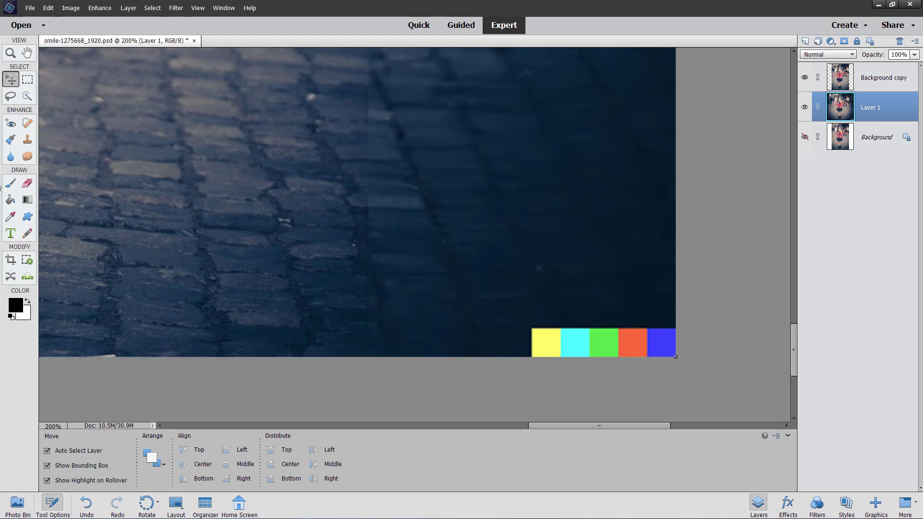
- Clone dark pavement from above over the yellow colour swatch
click(28, 141)
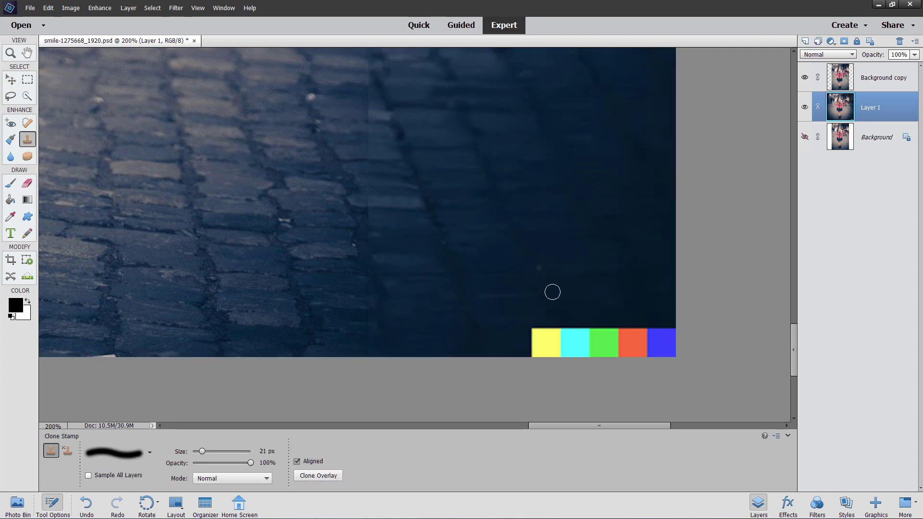
key(alt)
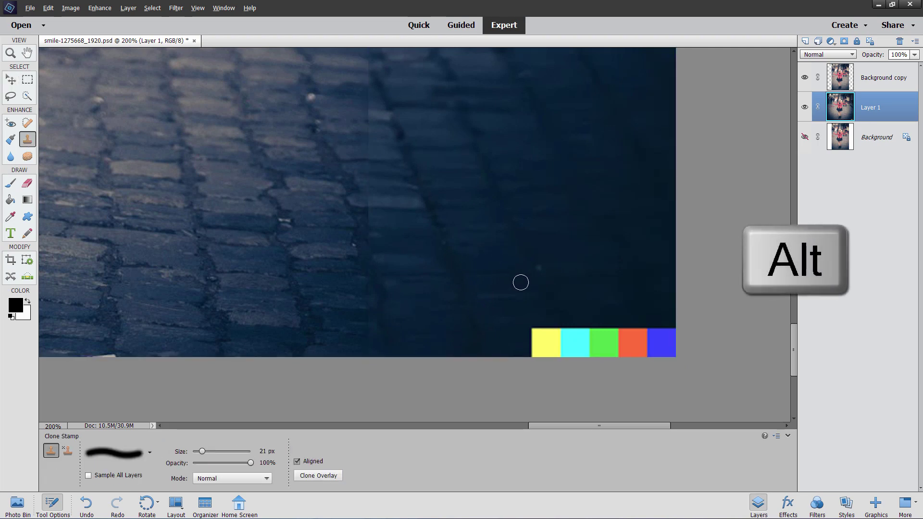
alt+click(521, 282)
mouse_move(527, 333)
mouse_down()
mouse_move(557, 316)
mouse_move(536, 349)
mouse_move(563, 329)
mouse_move(535, 332)
mouse_move(672, 332)
mouse_up()
- Resample pavement and cover the cyan, green, red and blue swatches
key(alt)
alt+click(571, 281)
mouse_move(552, 330)
mouse_down()
mouse_move(535, 347)
mouse_move(648, 343)
mouse_move(535, 359)
mouse_move(643, 349)
mouse_move(648, 359)
mouse_move(660, 337)
mouse_move(675, 359)
mouse_move(577, 356)
mouse_up()
alt+click(526, 314)
- Fit the whole square composite on screen with Ctrl+0 and return to the Move tool
key(ctrl+0)
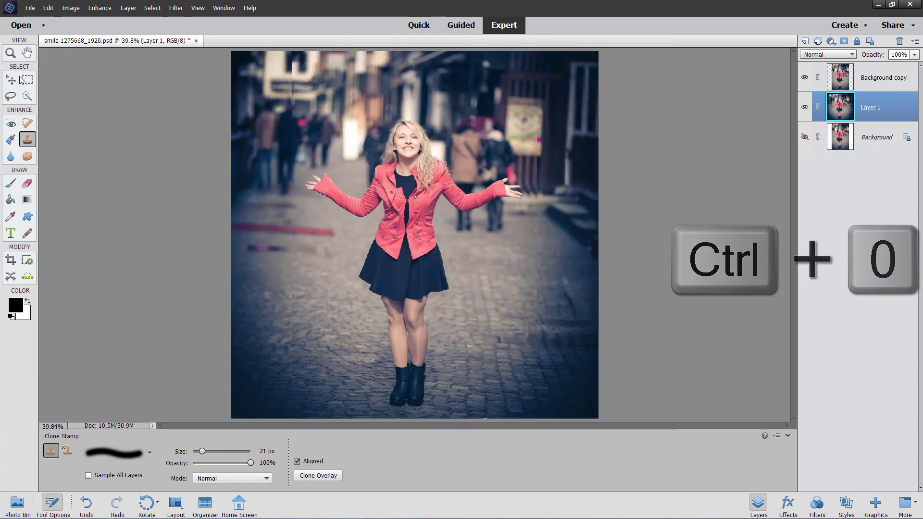
key(v)
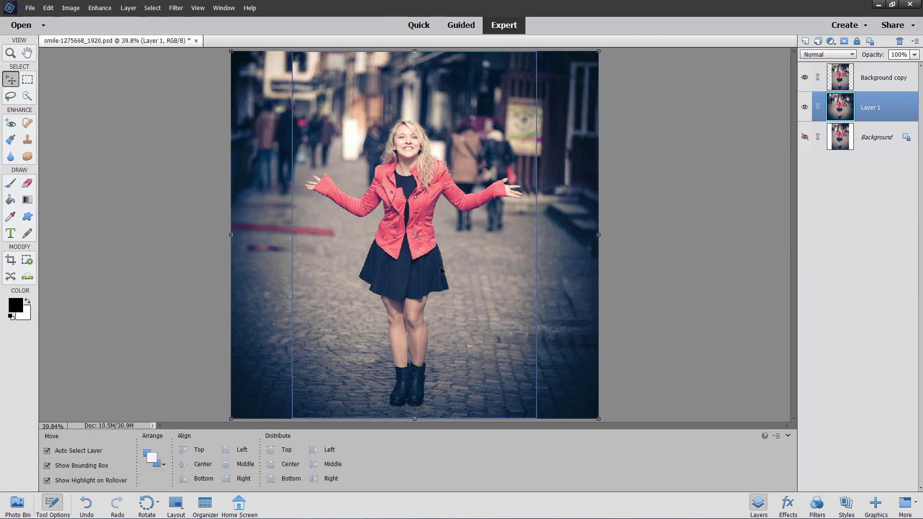